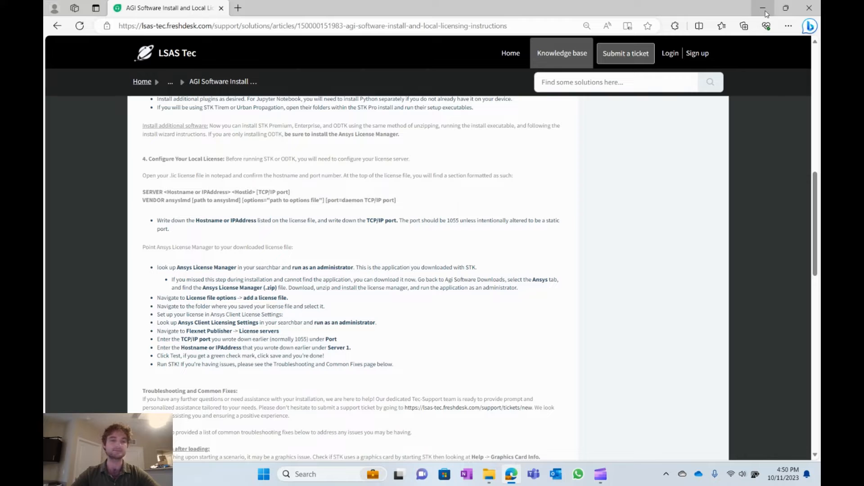
Locate the AGI .lic license file dated 2023-07-31 in the Desktop folder and view its options for opening with Notepad
{"action": "left_click", "coordinate": [763, 8]}
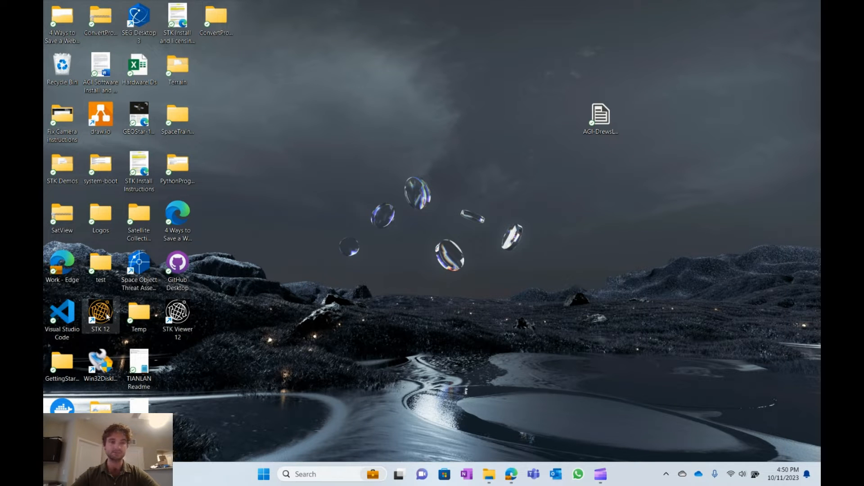
{"action": "left_click", "coordinate": [511, 480]}
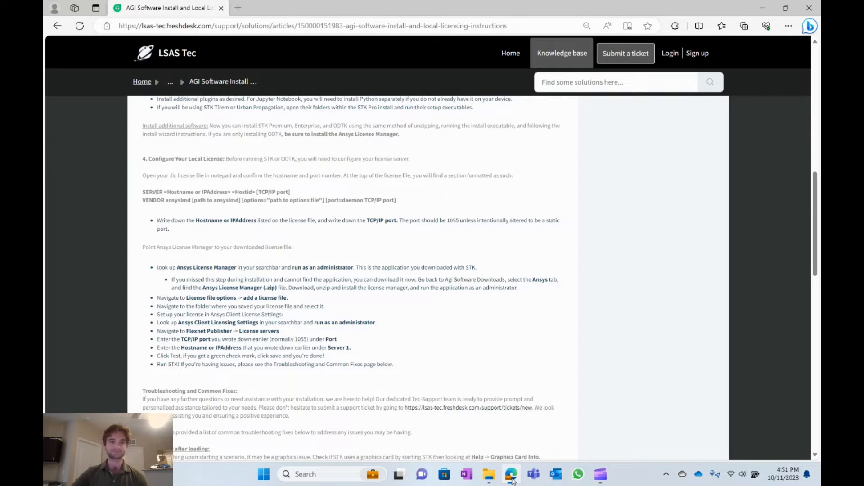
{"action": "left_click", "coordinate": [488, 475]}
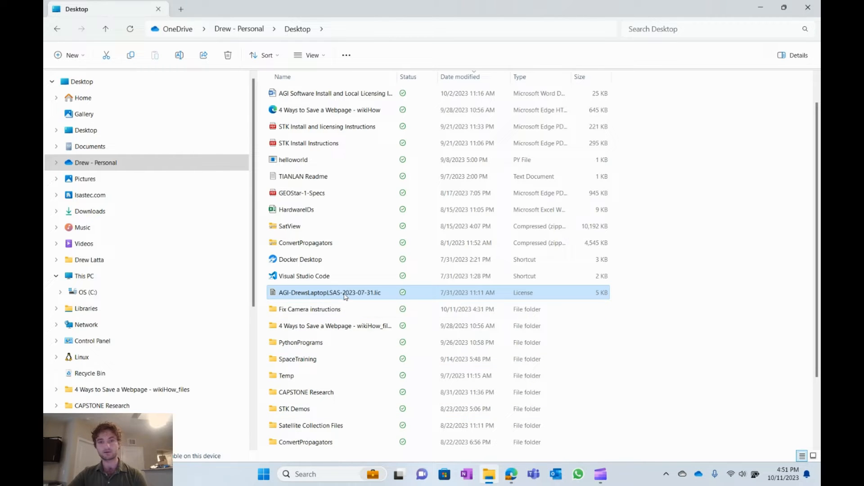
{"action": "right_click", "coordinate": [344, 297]}
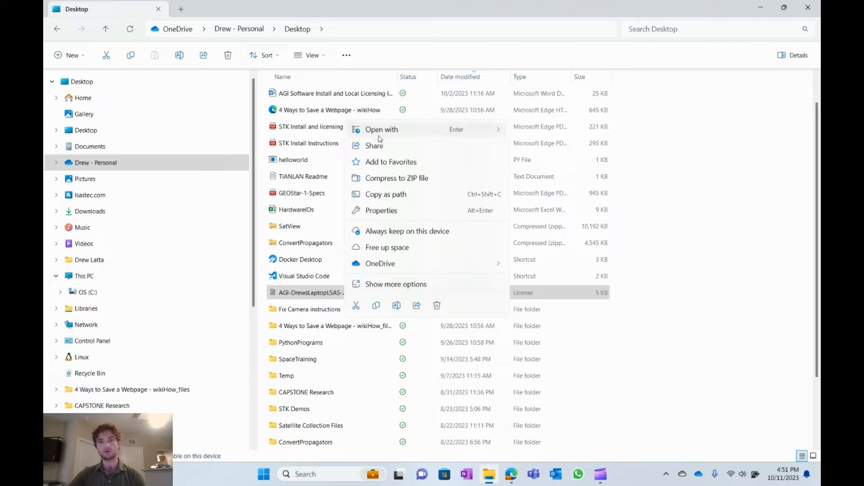
{"action": "mouse_move", "coordinate": [485, 135]}
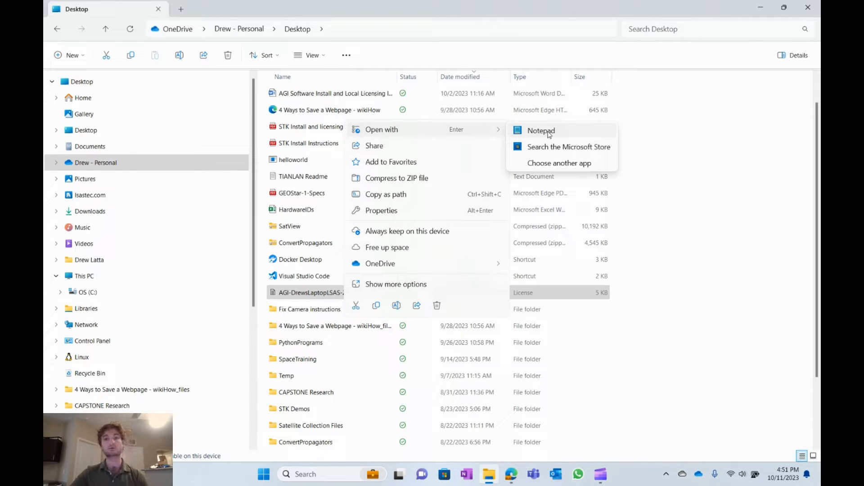
{"action": "left_click", "coordinate": [761, 7]}
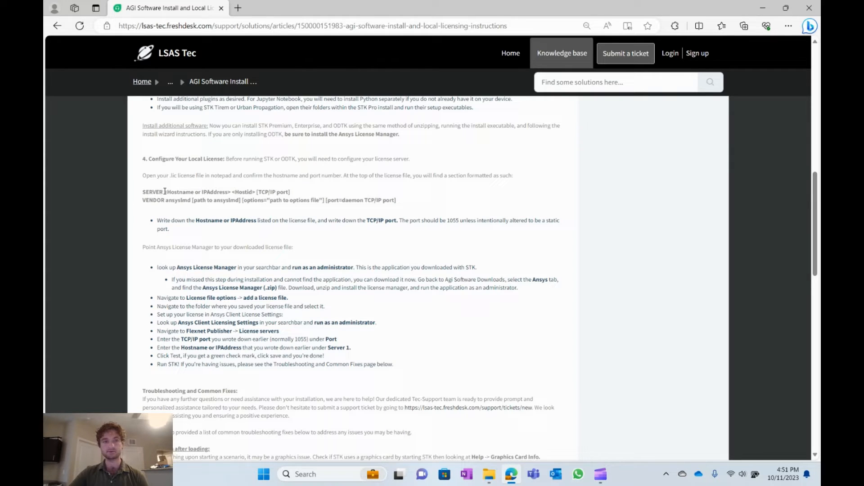
Review the article's instructions on the license file's hostname or IP address, the TCP/IP port, and looking up Ansys License Manager
{"action": "left_click_drag", "start_coordinate": [165, 191], "coordinate": [234, 195]}
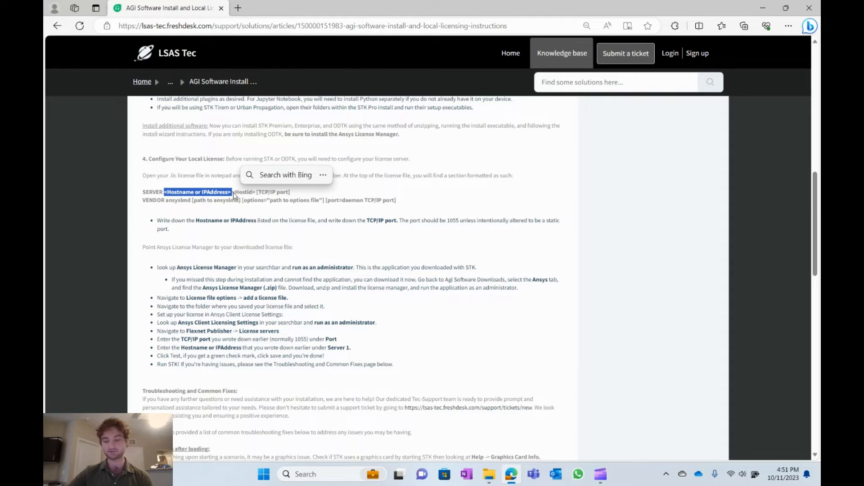
{"action": "left_click", "coordinate": [234, 195]}
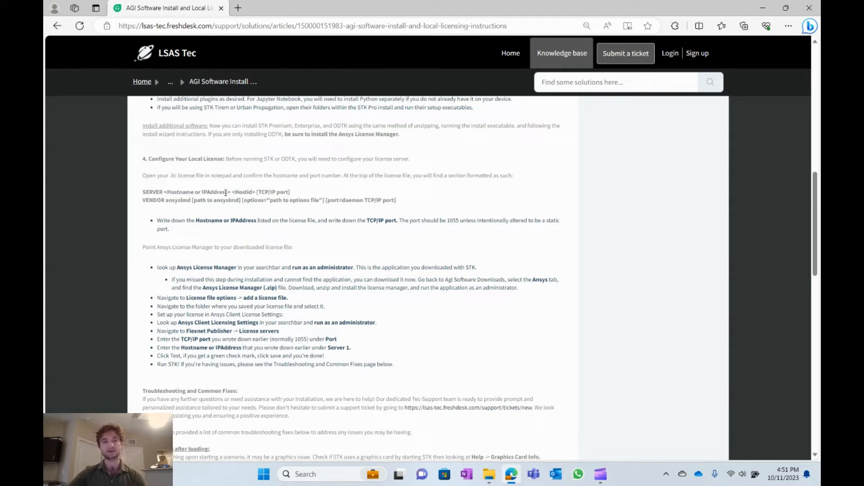
{"action": "left_click_drag", "start_coordinate": [286, 192], "coordinate": [259, 193]}
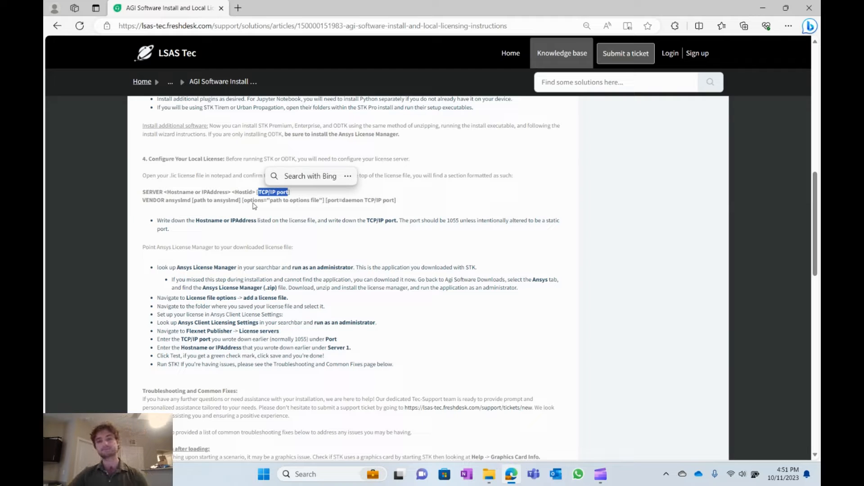
{"action": "scroll", "coordinate": [253, 198], "scroll_direction": "down", "scroll_amount": 1}
{"action": "left_click_drag", "start_coordinate": [227, 217], "coordinate": [224, 216]}
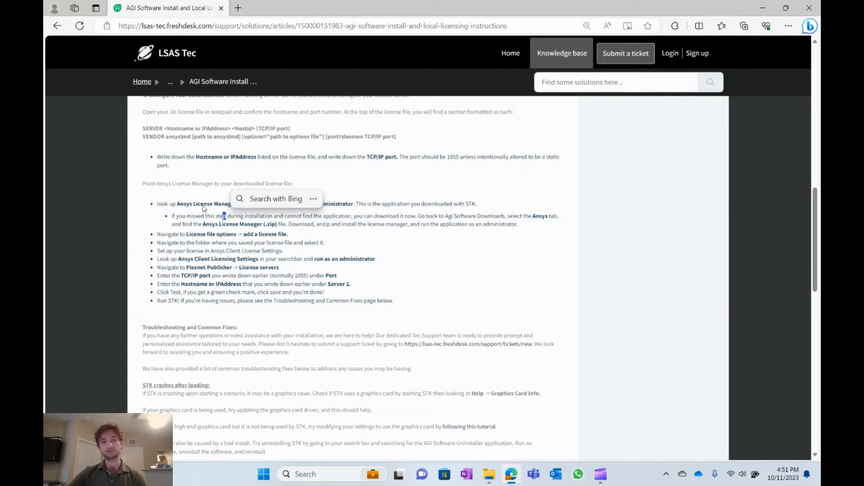
{"action": "left_click", "coordinate": [203, 206]}
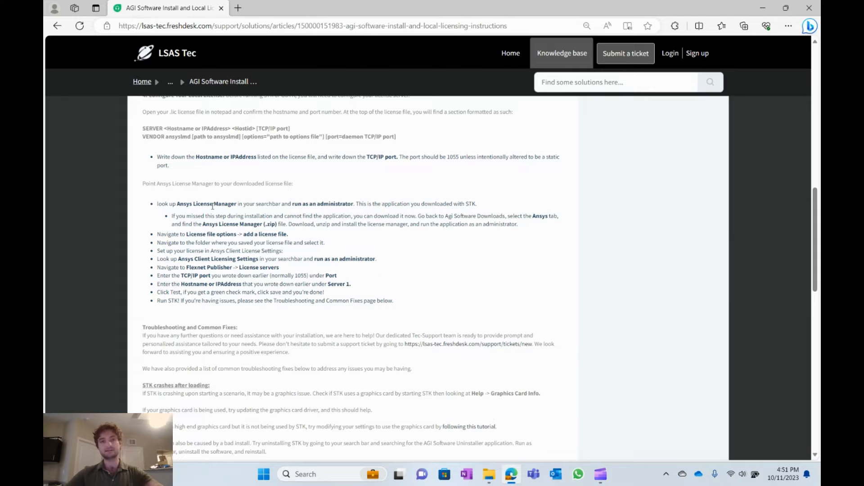
{"action": "left_click", "coordinate": [317, 474]}
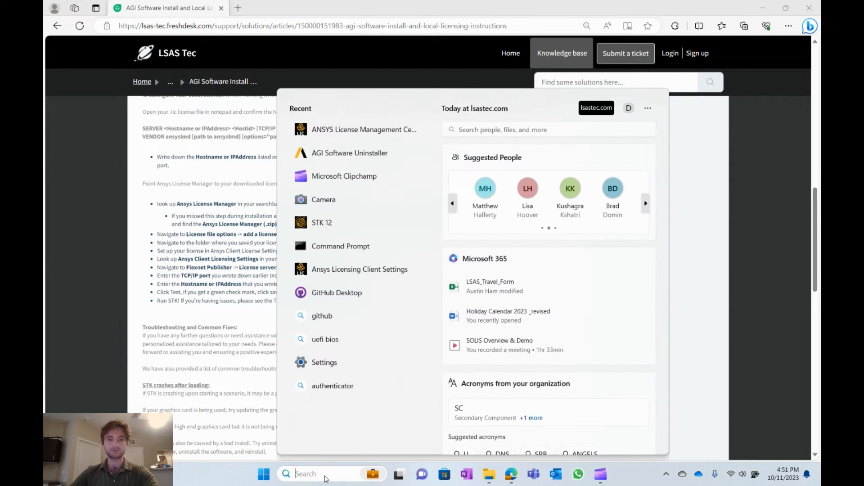
{"action": "type", "text": "ansys"}
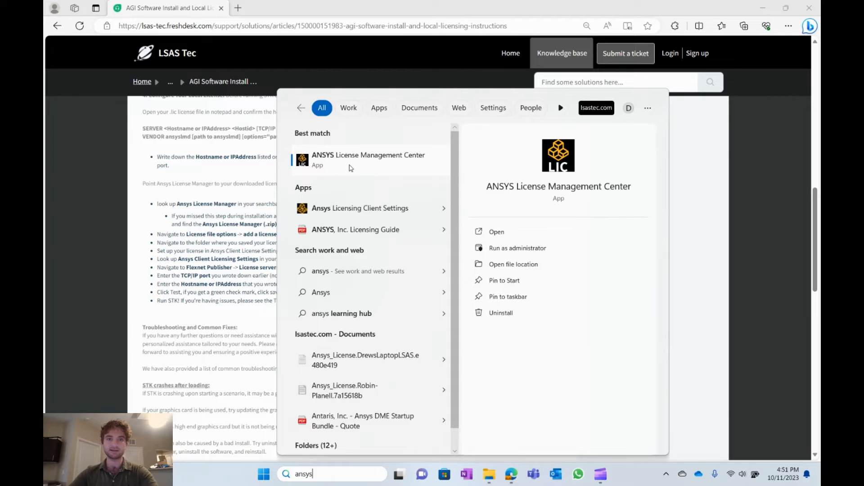
{"action": "left_click", "coordinate": [505, 249]}
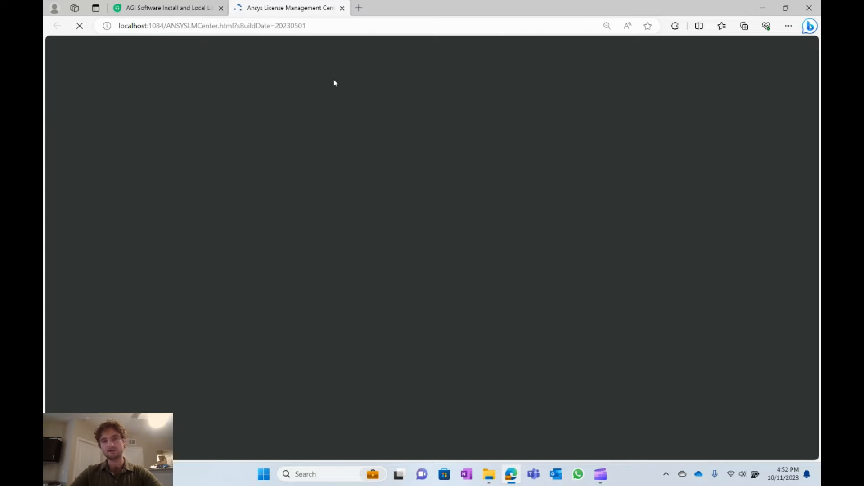
{"action": "left_click", "coordinate": [342, 9]}
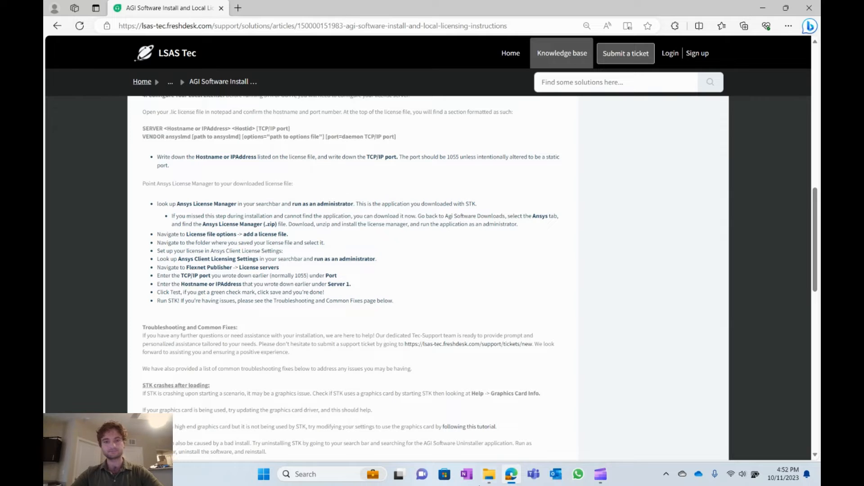
Search Windows for "ansys" and run ANSYS License Management Center as administrator
{"action": "left_click", "coordinate": [334, 477]}
{"action": "type", "text": "ansys"}
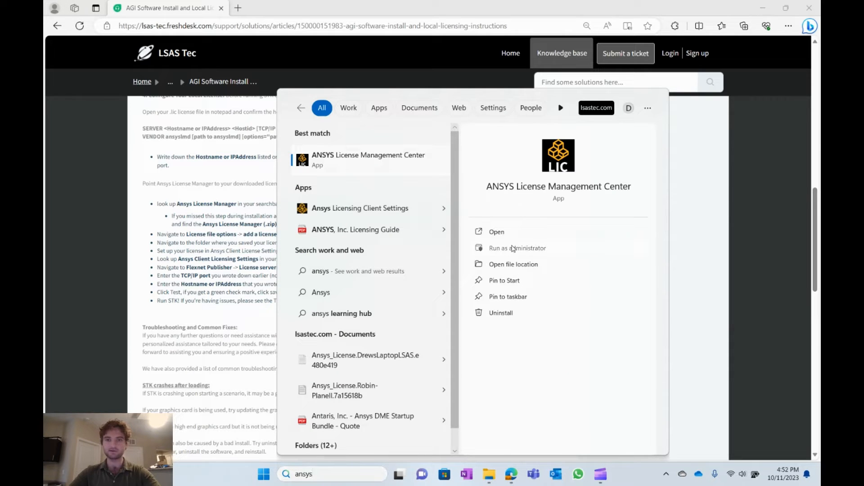
{"action": "left_click", "coordinate": [513, 248]}
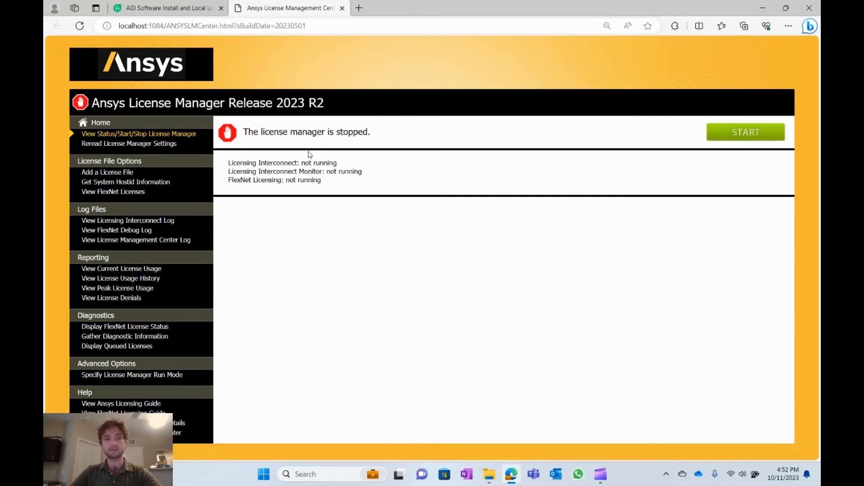
Install the AGI .lic license file dated 2023-07-31 from the Desktop in Ansys License Manager, and view the license manager's status
{"action": "left_click", "coordinate": [118, 174]}
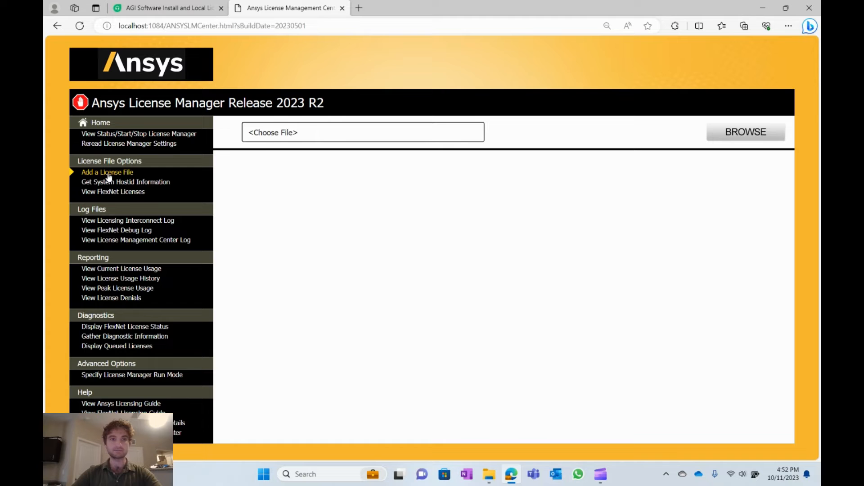
{"action": "left_click", "coordinate": [720, 131]}
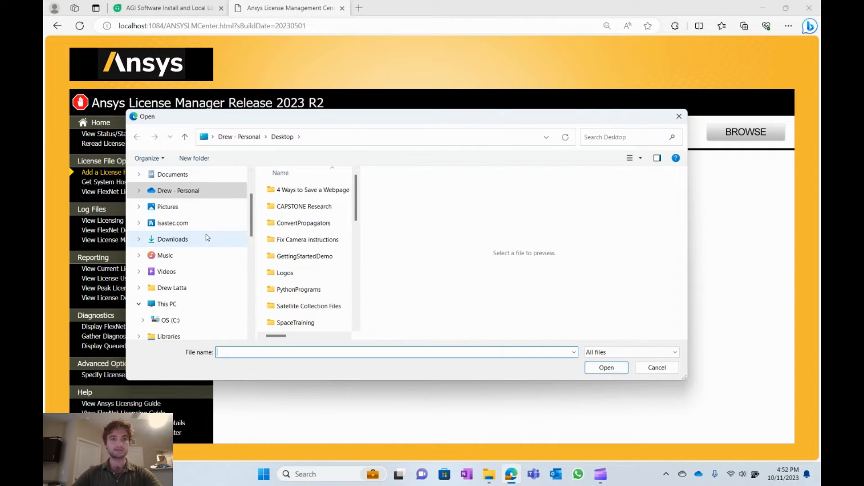
{"action": "scroll", "coordinate": [315, 225], "scroll_direction": "down", "scroll_amount": 2}
{"action": "scroll", "coordinate": [315, 227], "scroll_direction": "up", "scroll_amount": 3}
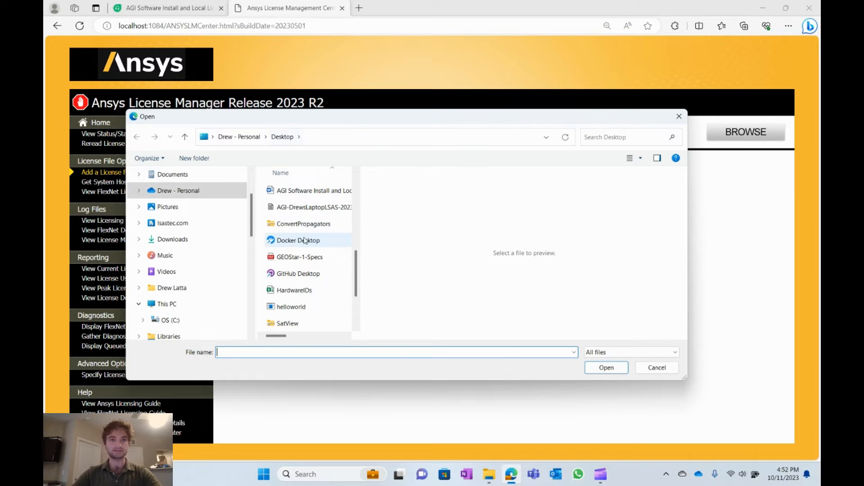
{"action": "left_click", "coordinate": [310, 207]}
{"action": "left_click", "coordinate": [601, 368]}
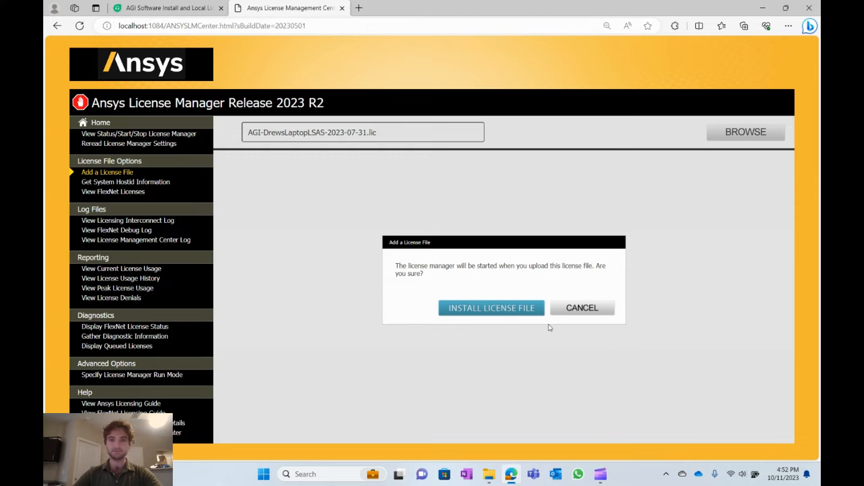
{"action": "left_click", "coordinate": [508, 310]}
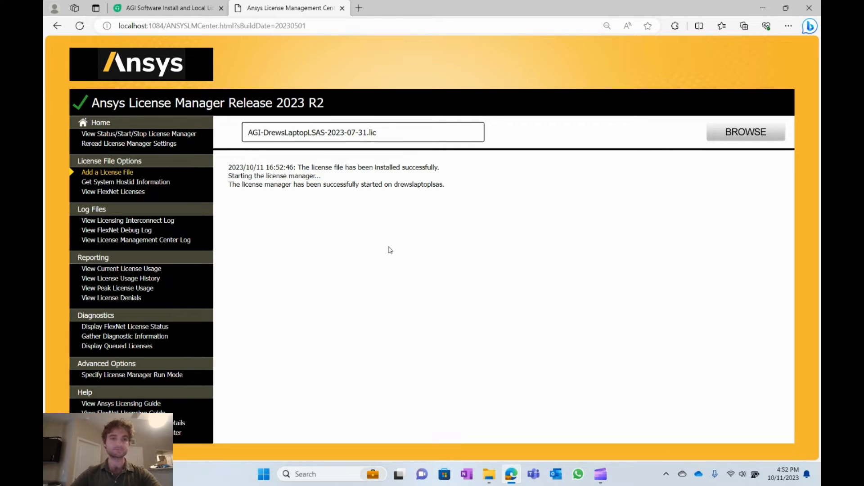
{"action": "left_click", "coordinate": [163, 135]}
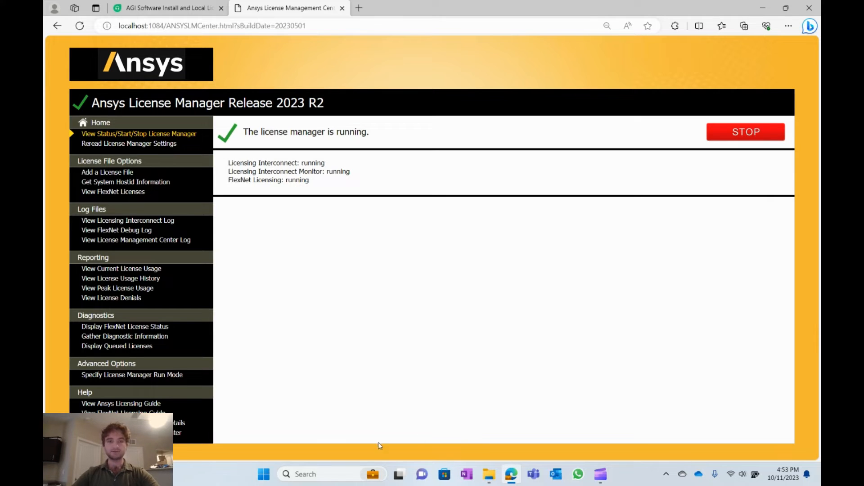
Return to the licensing instructions, search Windows for "ansys", and run Ansys Licensing Client Settings as administrator
{"action": "left_click", "coordinate": [116, 9]}
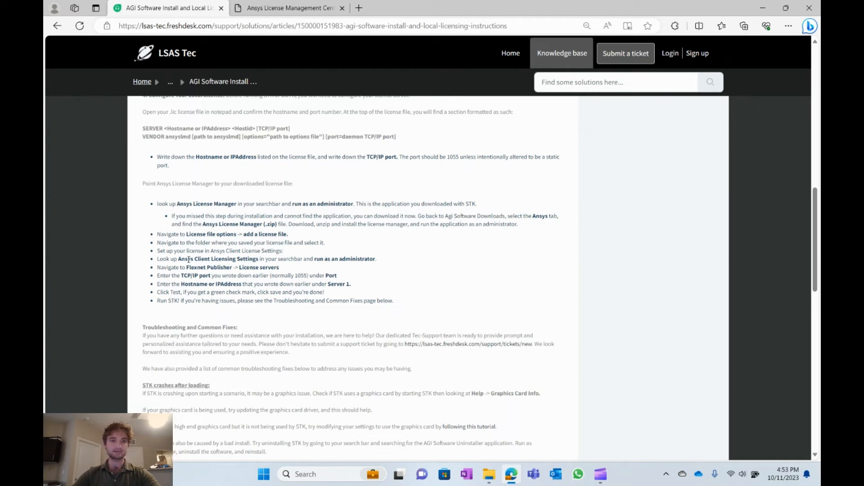
{"action": "left_click", "coordinate": [327, 474]}
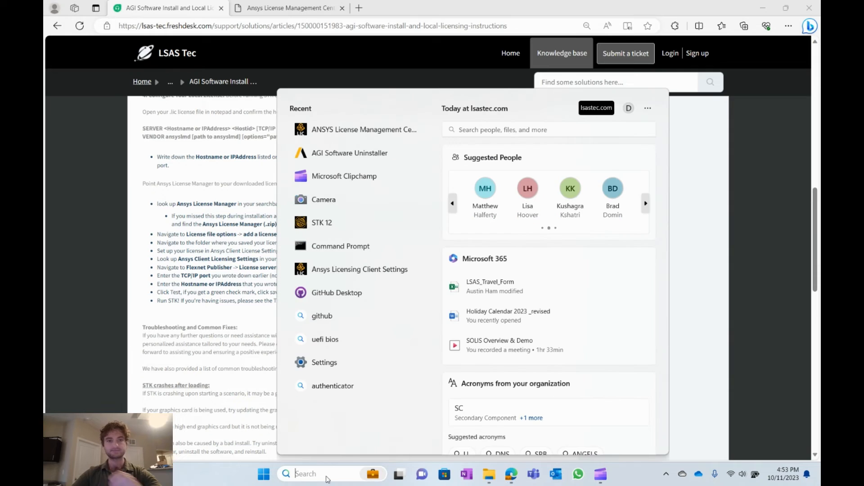
{"action": "type", "text": "ansys"}
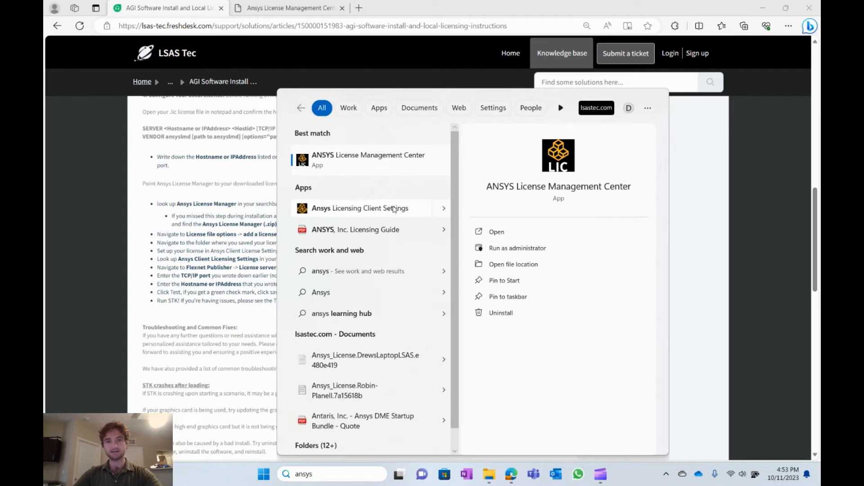
{"action": "left_click", "coordinate": [440, 209]}
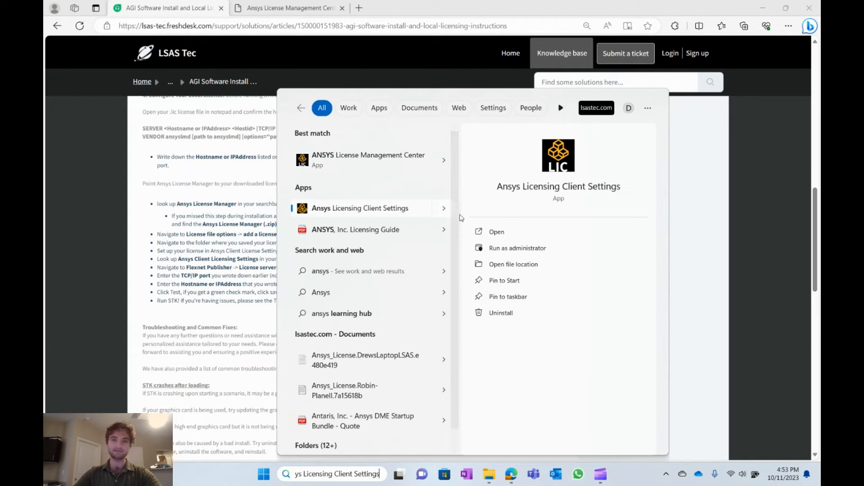
{"action": "left_click", "coordinate": [497, 249]}
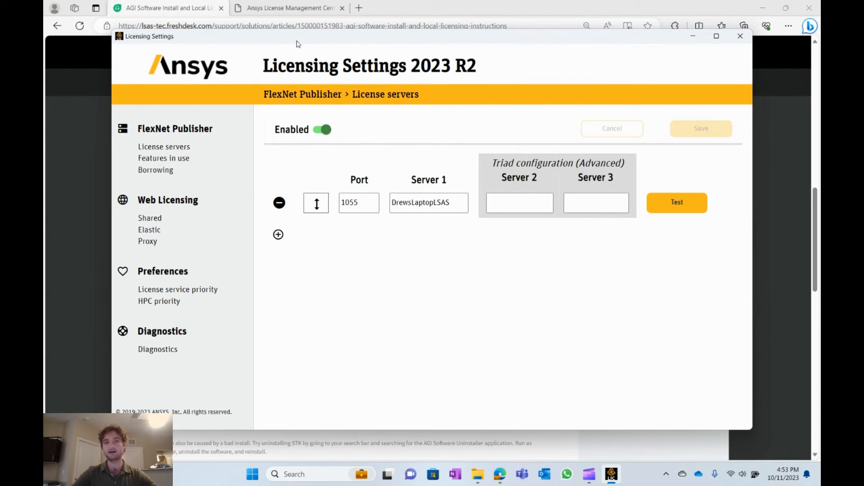
Review the port and Server 1 entries of the FlexNet Publisher license server and test its connection
{"action": "left_click", "coordinate": [304, 7]}
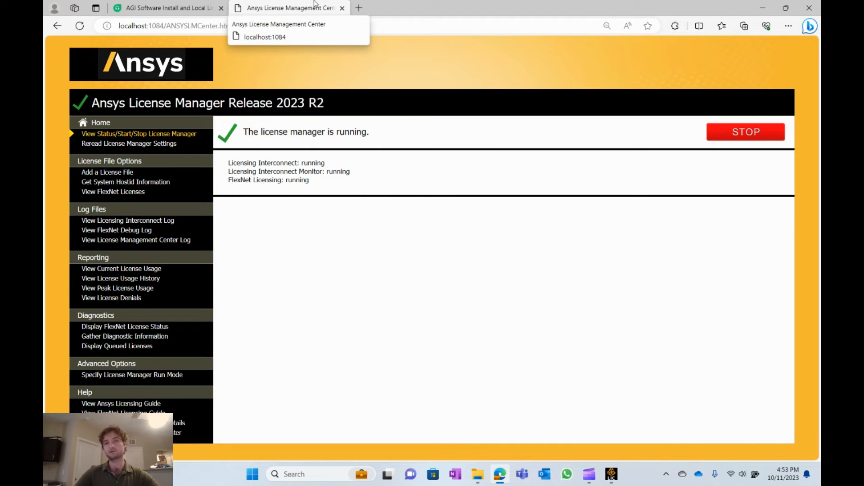
{"action": "left_click", "coordinate": [610, 476]}
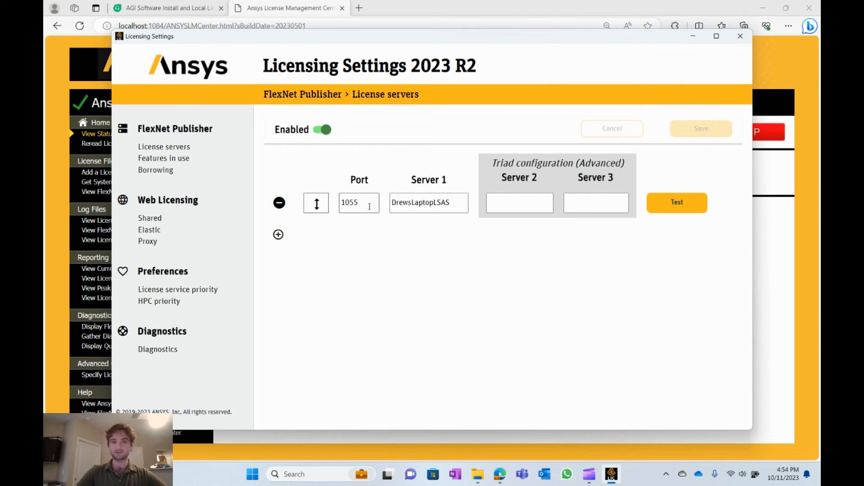
{"action": "left_click_drag", "start_coordinate": [370, 205], "coordinate": [324, 207]}
{"action": "left_click", "coordinate": [367, 225]}
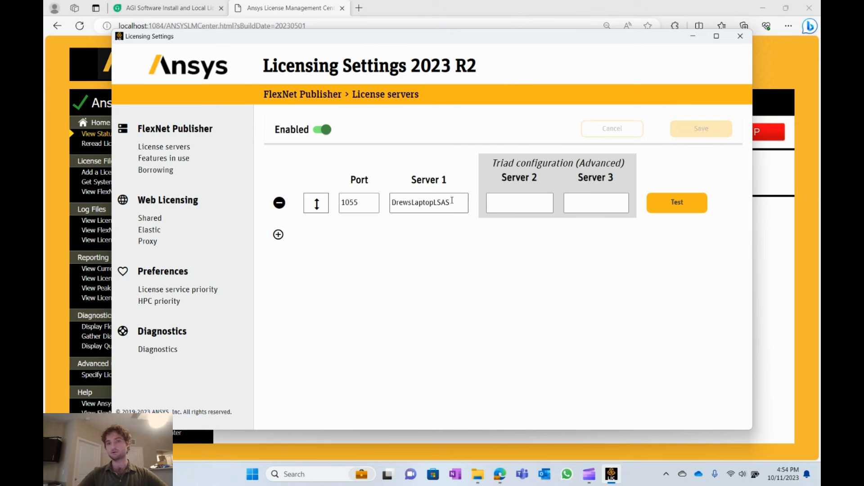
{"action": "left_click_drag", "start_coordinate": [451, 201], "coordinate": [386, 215]}
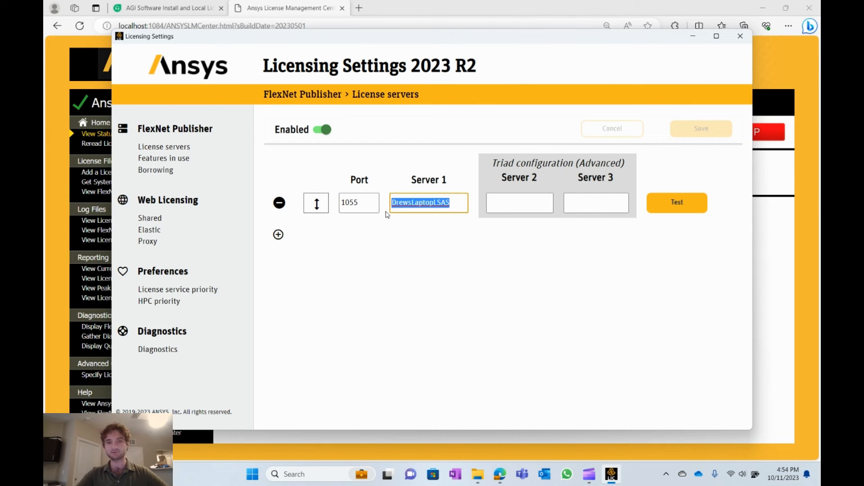
{"action": "left_click", "coordinate": [410, 241]}
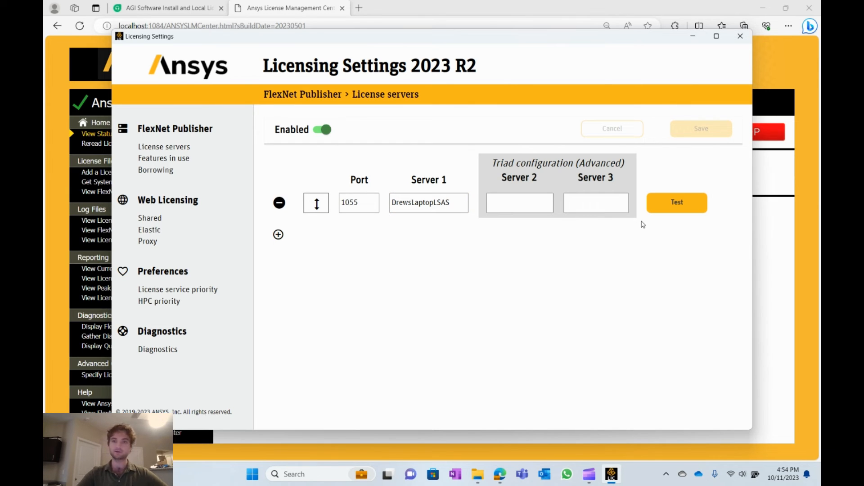
{"action": "left_click", "coordinate": [671, 210]}
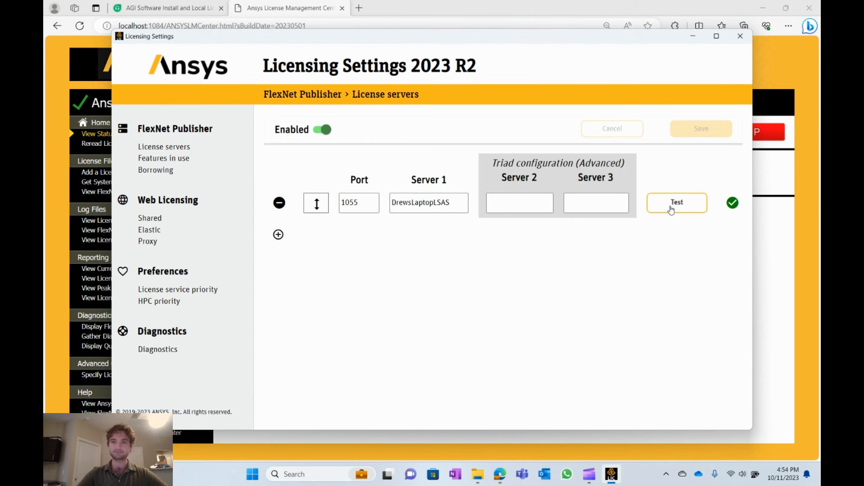
{"action": "mouse_move", "coordinate": [733, 206]}
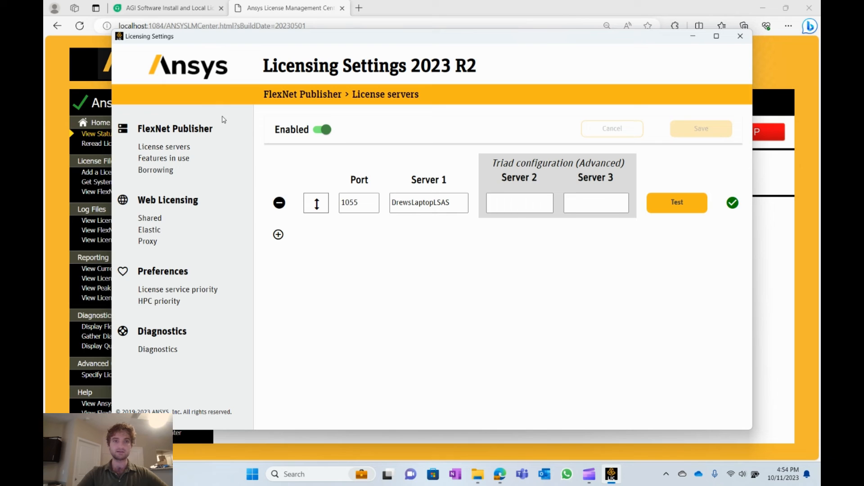
{"action": "left_click", "coordinate": [739, 36]}
Launch STK 12 from the desktop with the STK Professional configuration
{"action": "left_click", "coordinate": [169, 9]}
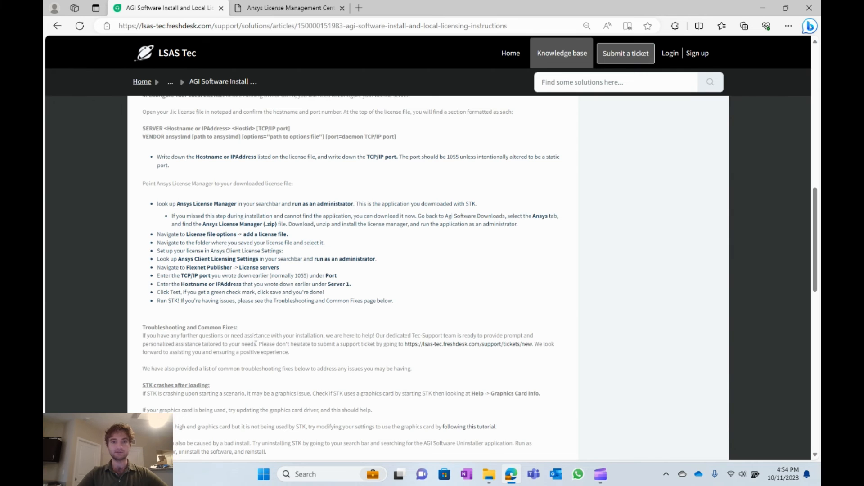
{"action": "left_click", "coordinate": [763, 8]}
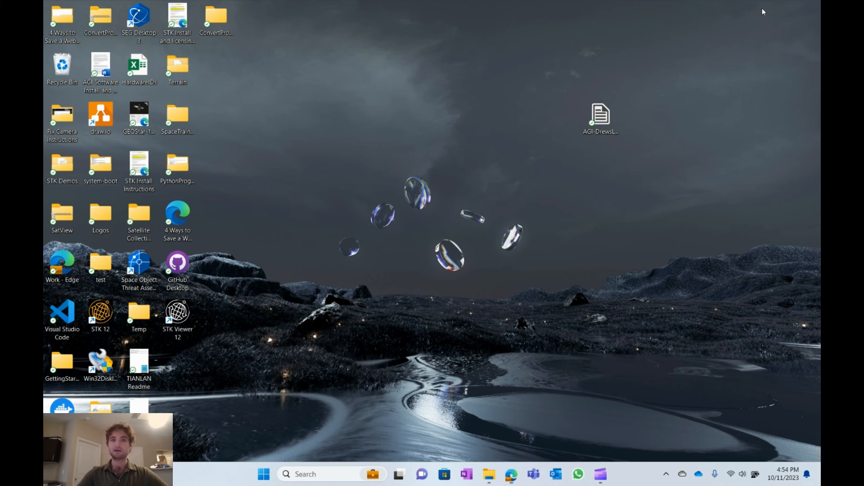
{"action": "double_click", "coordinate": [110, 314]}
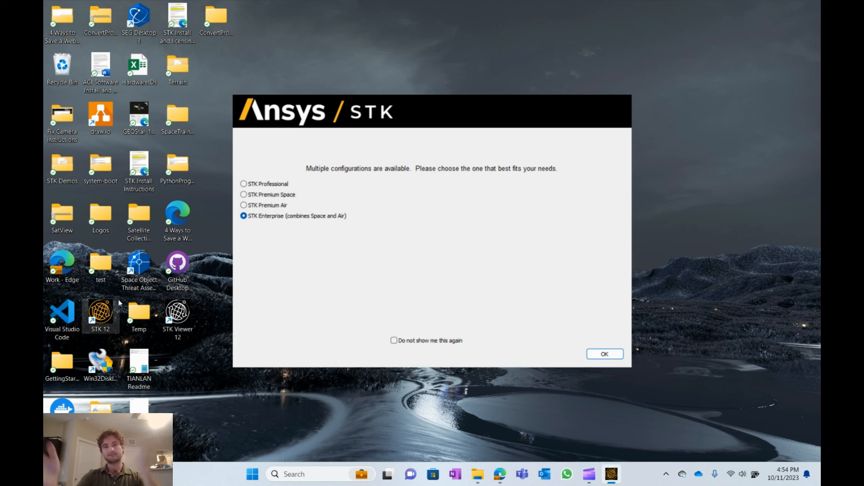
{"action": "left_click", "coordinate": [252, 184]}
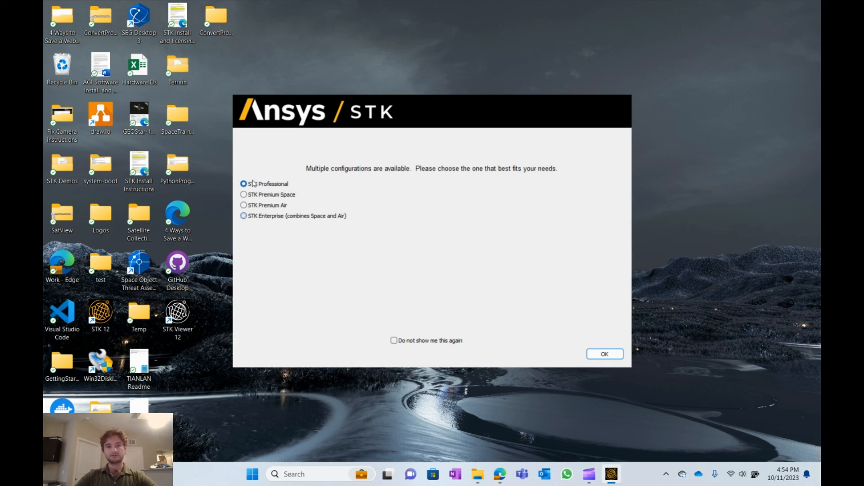
{"action": "left_click", "coordinate": [607, 356]}
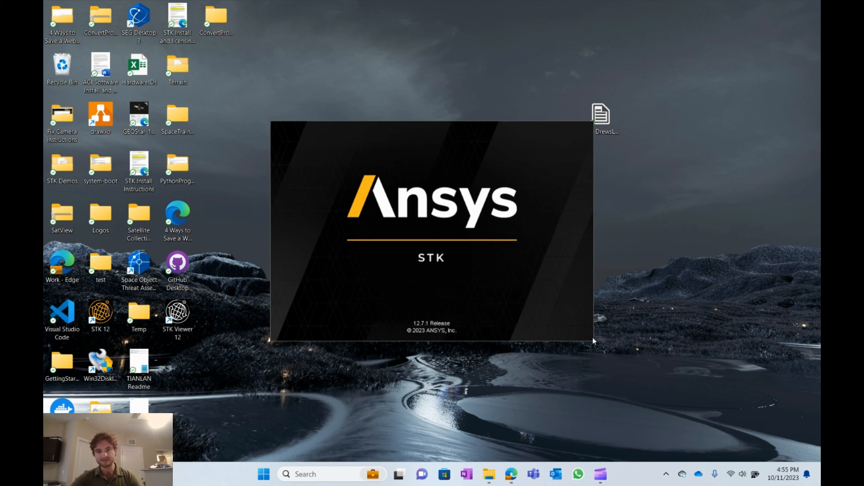